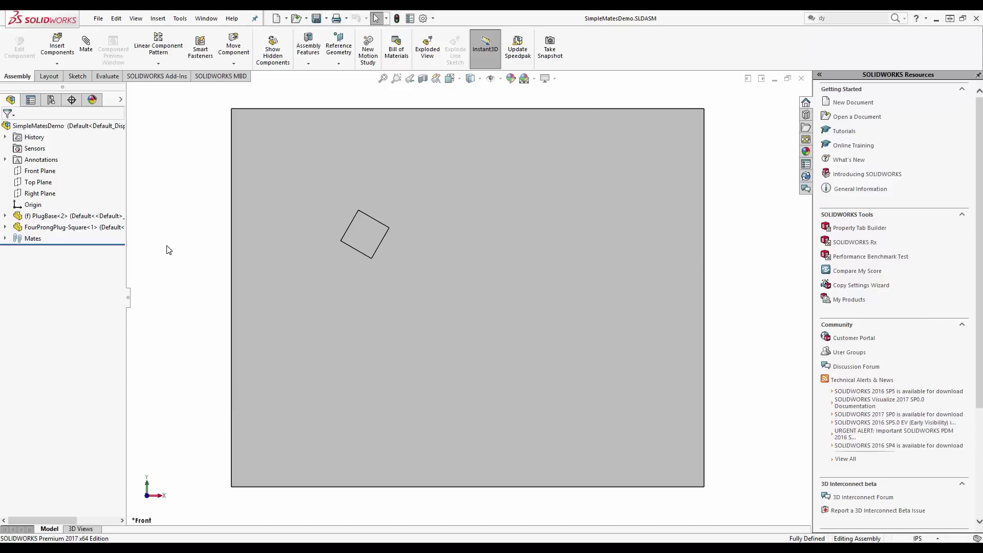
# View the plate edge-on and trial-select plug pin-end faces against base plate holes
pyautogui.hotkey('ctrl', '3')
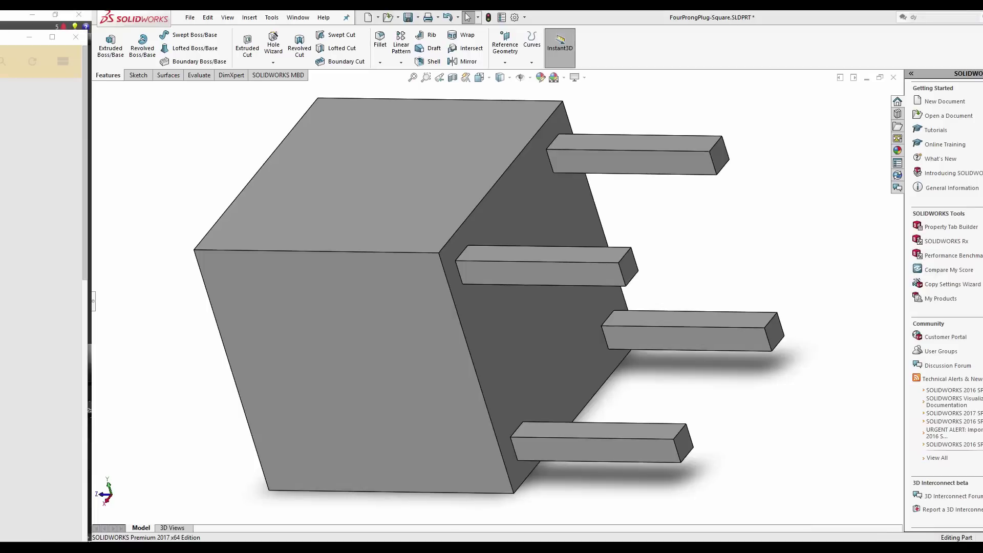
pyautogui.hotkey('ctrl', 'Tab')
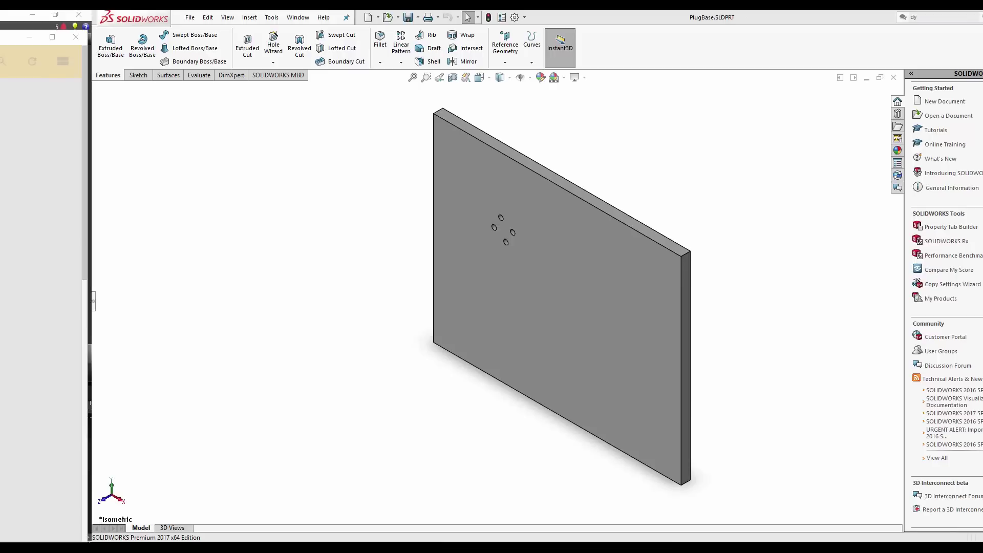
pyautogui.hotkey('ctrl', 'Tab')
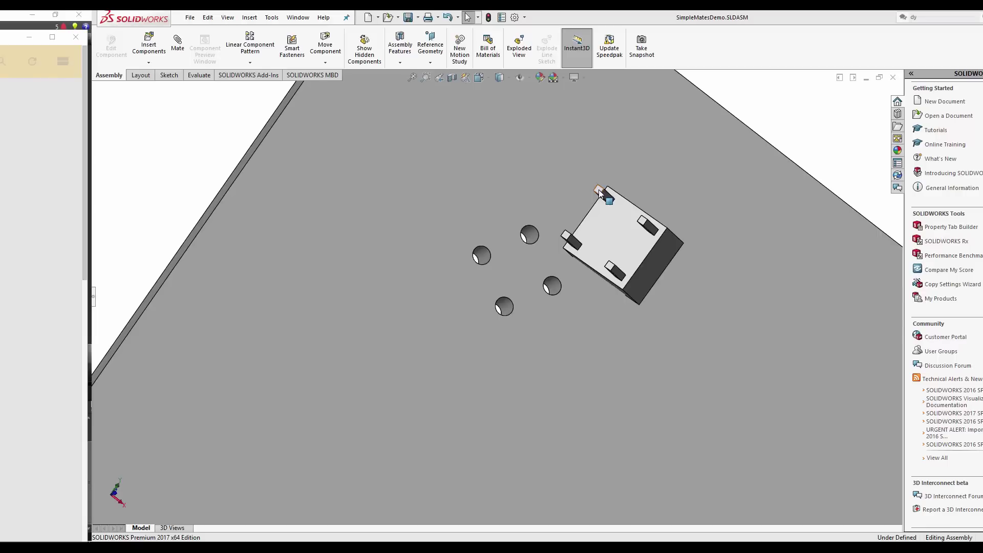
pyautogui.click(600, 191)
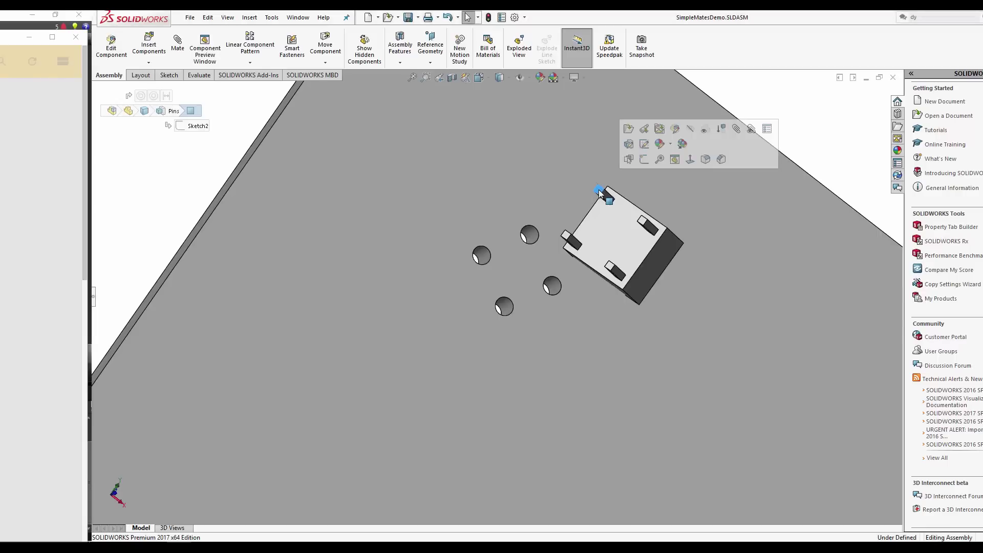
pyautogui.click(530, 234)
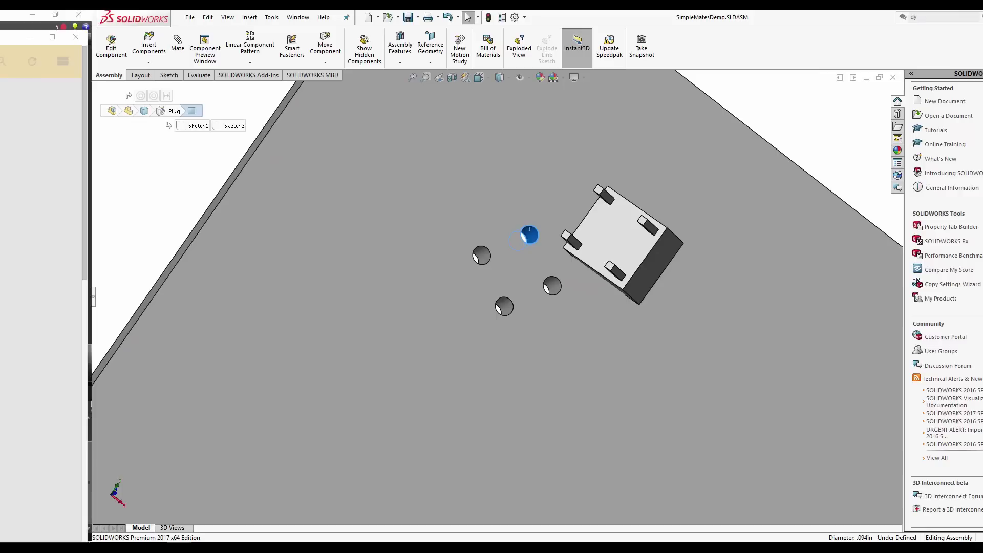
pyautogui.click(94, 295)
pyautogui.click(587, 179)
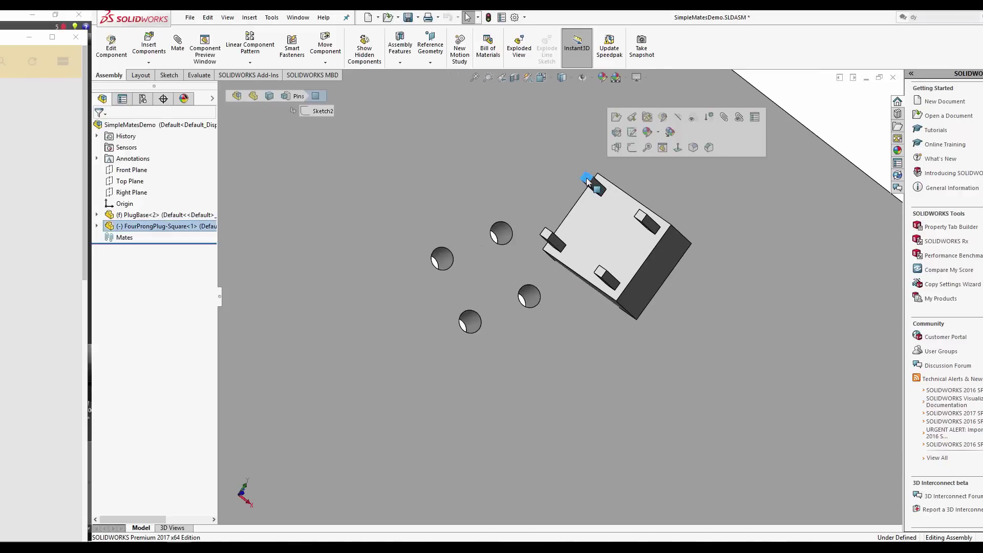
pyautogui.click(506, 231)
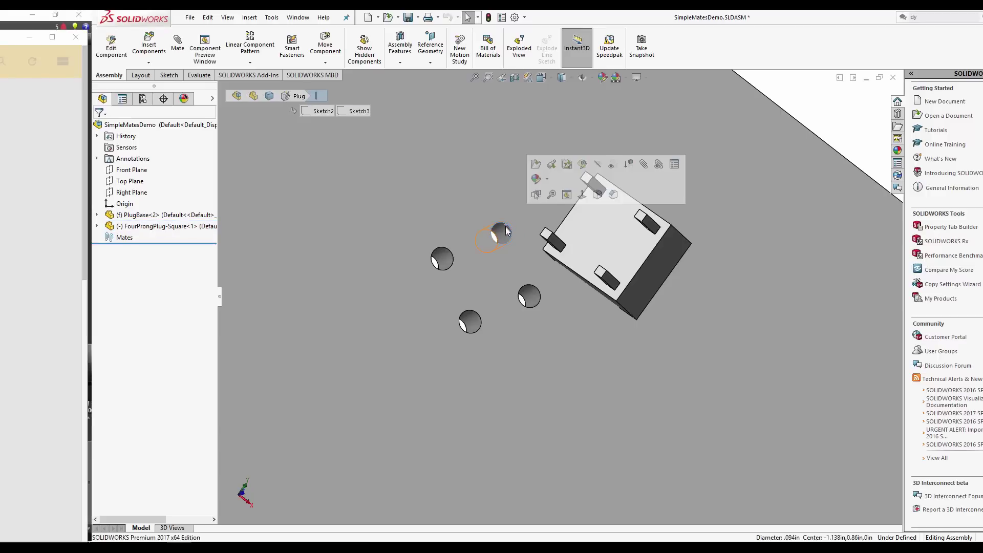
pyautogui.click(505, 232)
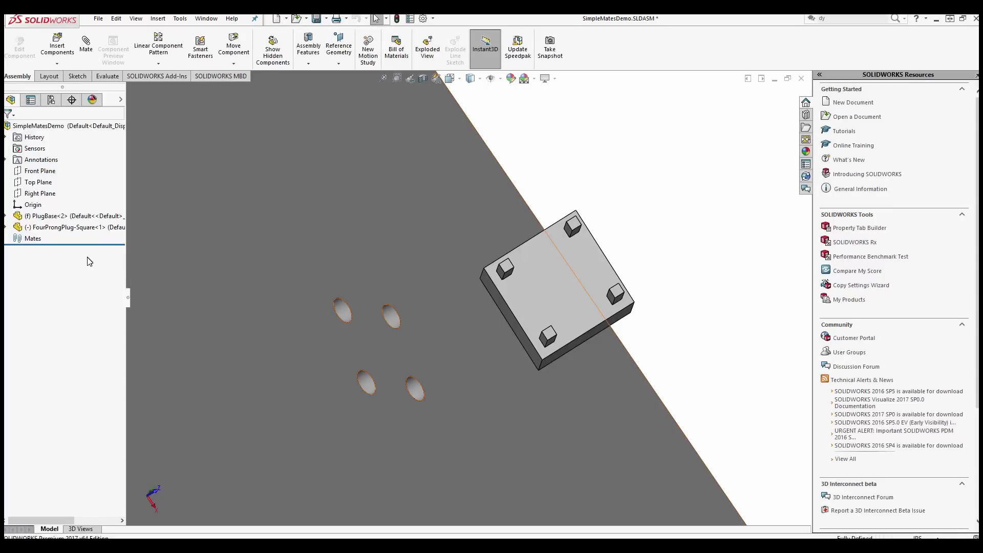
# Open the FourProngPlug-Square part and start a sketch on the top-left pin-end face
pyautogui.rightClick(69, 231)
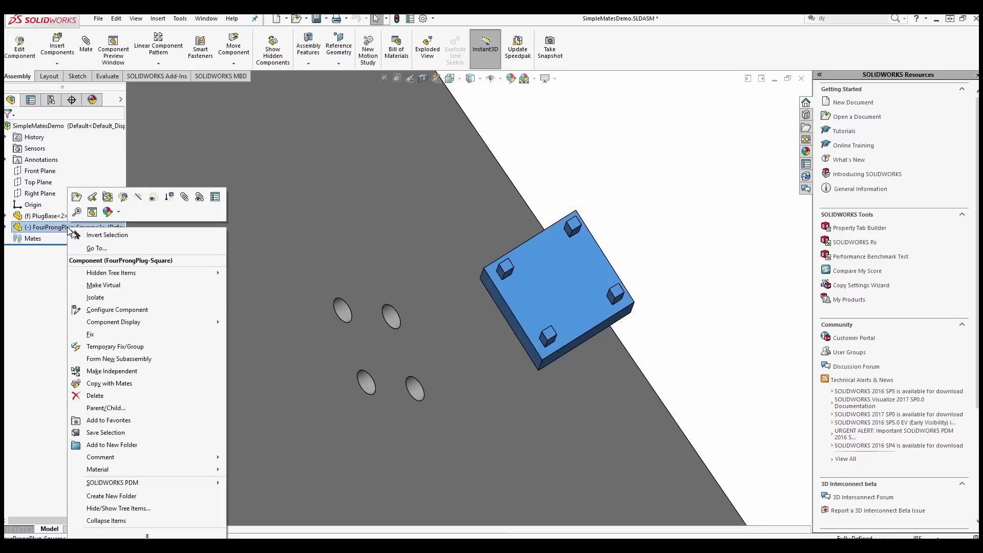
pyautogui.click(79, 199)
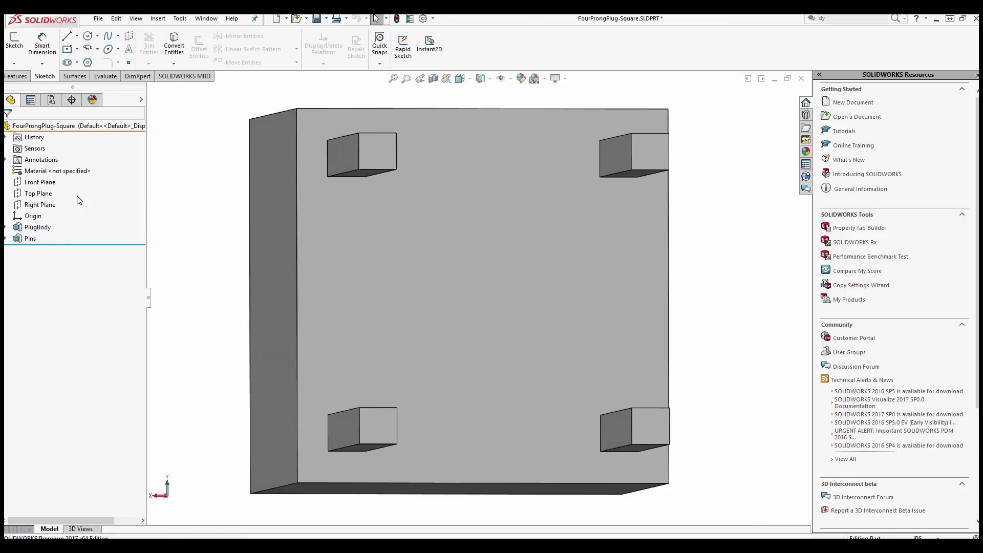
pyautogui.rightClick(373, 151)
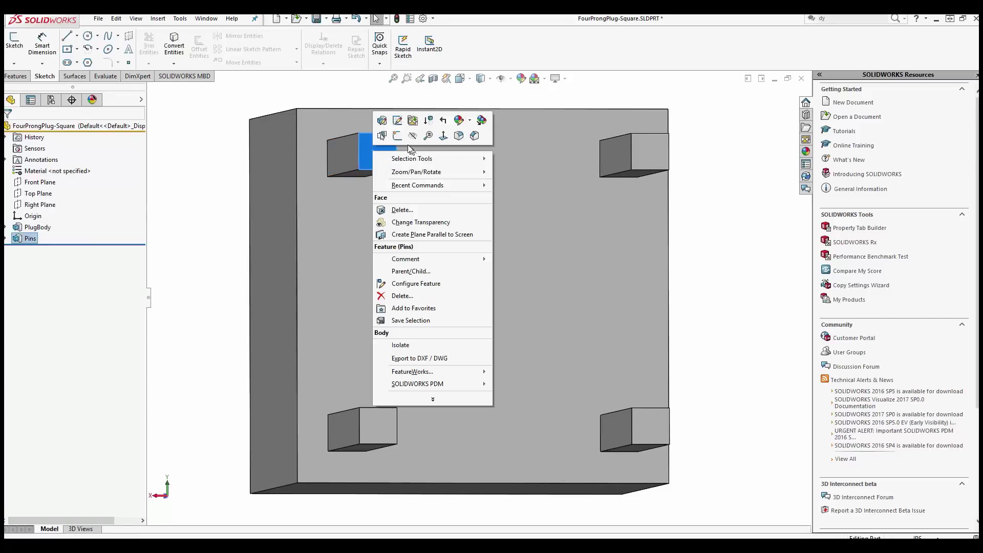
pyautogui.click(398, 136)
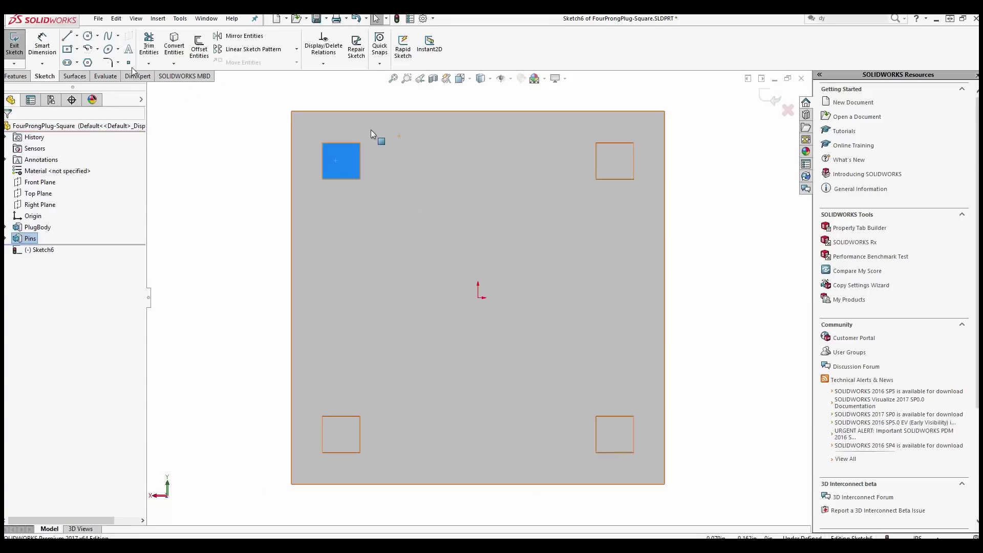
# Draw a construction centerline corner to corner across the top-left pin square
pyautogui.click(77, 36)
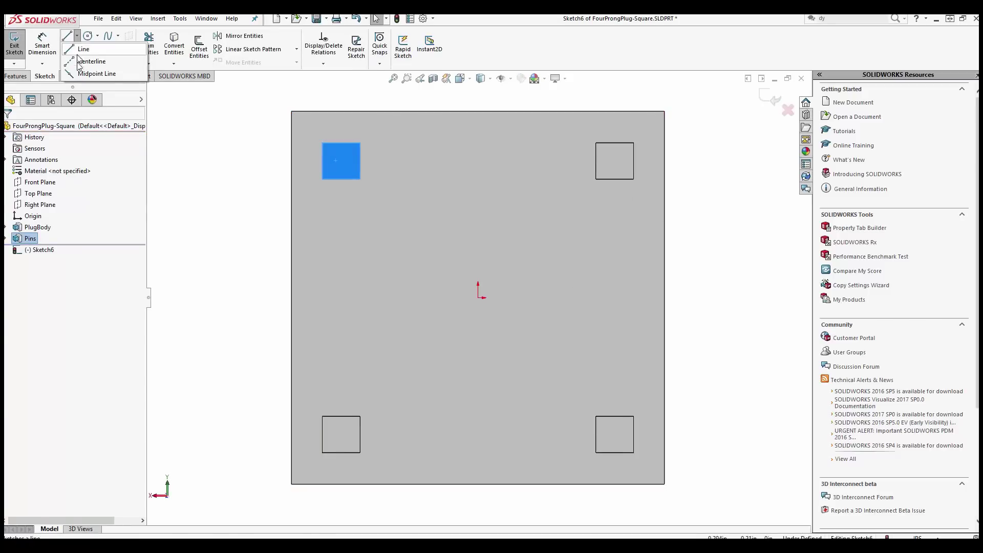
pyautogui.click(85, 62)
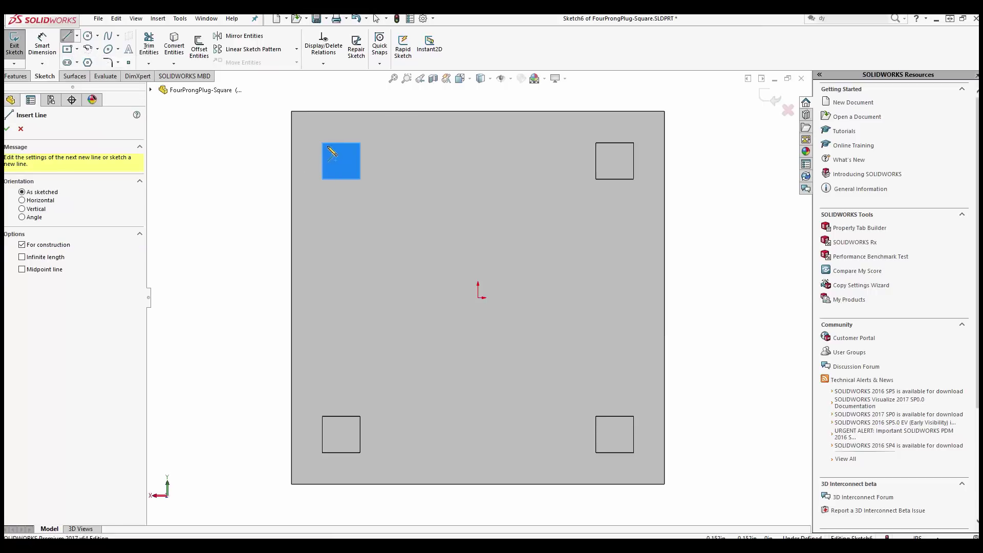
pyautogui.click(323, 143)
pyautogui.click(360, 179)
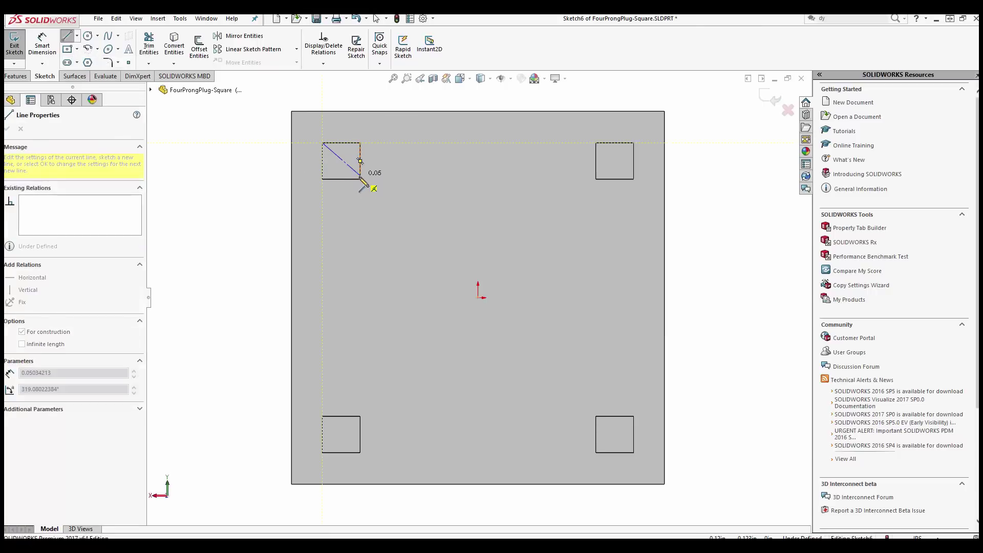
pyautogui.click(361, 180)
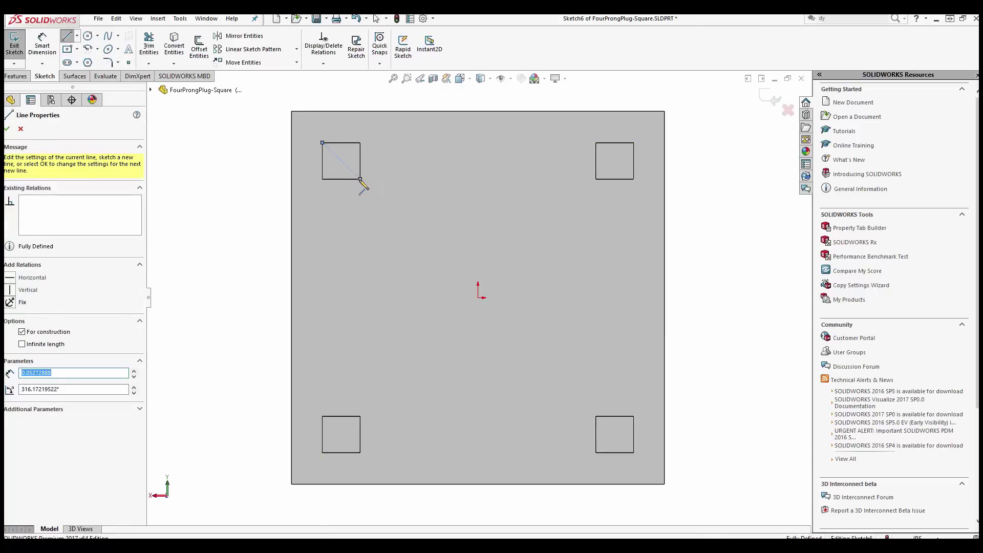
pyautogui.press('Escape')
# Draw a second diagonal centerline across the bottom-right pin square
pyautogui.rightClick(607, 439)
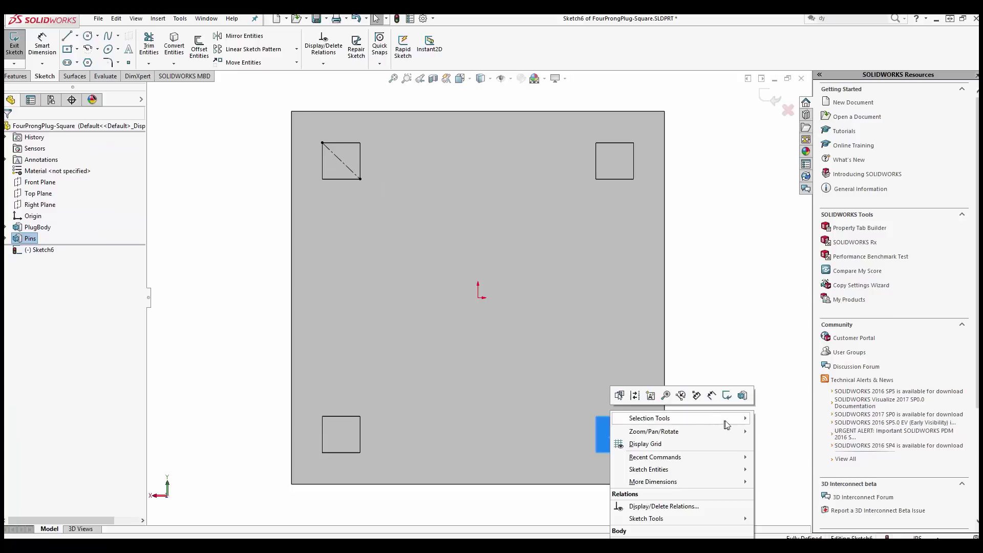
pyautogui.moveTo(716, 456)
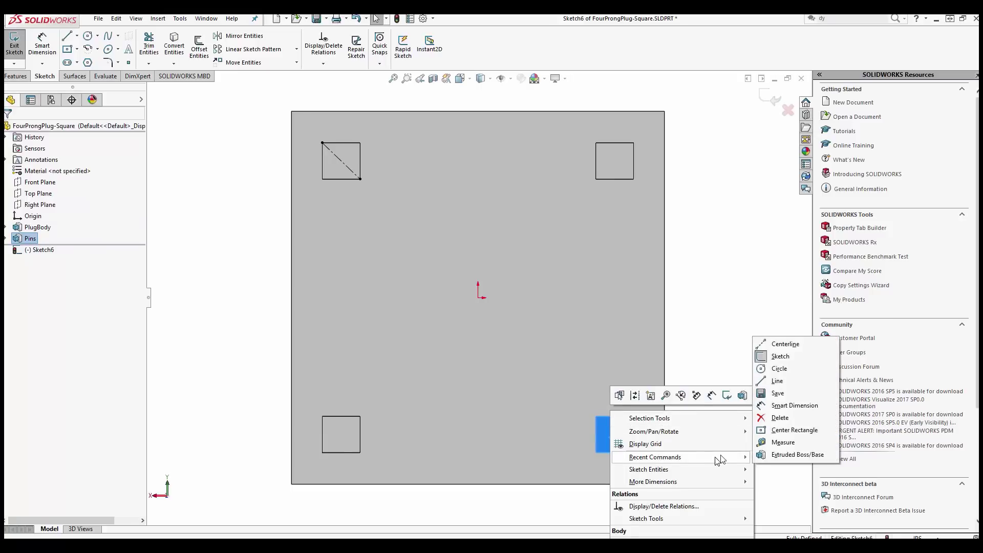
pyautogui.click(781, 381)
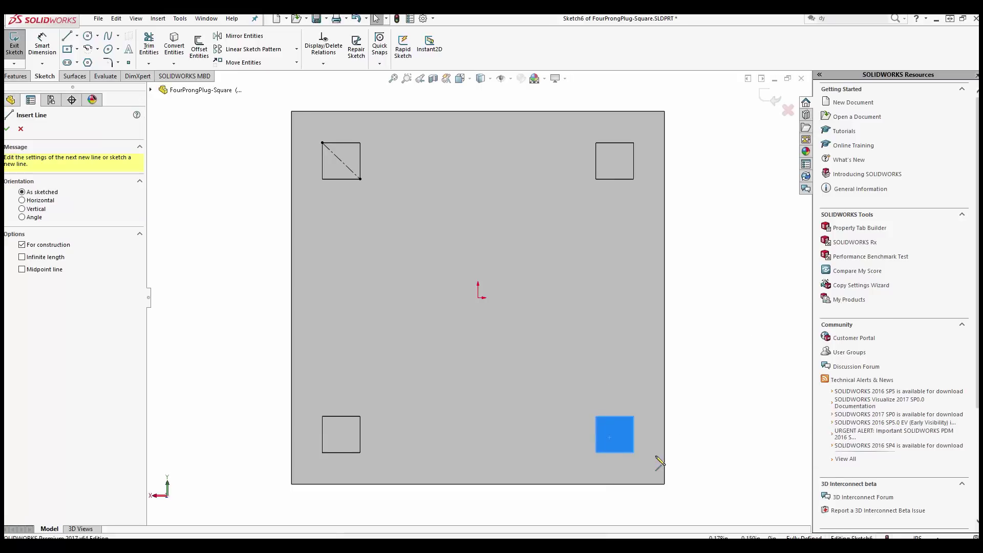
pyautogui.click(595, 416)
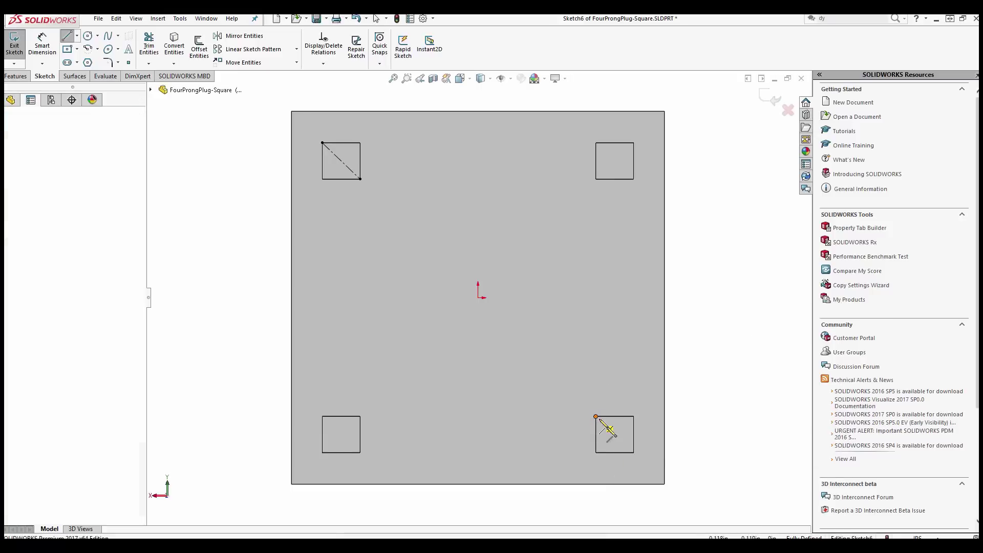
pyautogui.click(634, 453)
pyautogui.press('Escape')
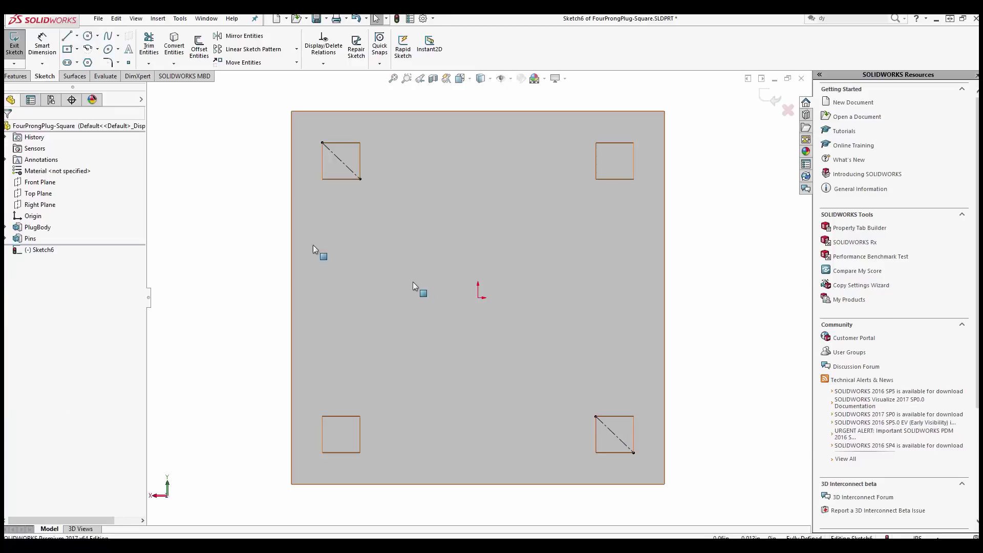
# Add construction circles centered in the top-left and bottom-right pin squares
pyautogui.click(89, 36)
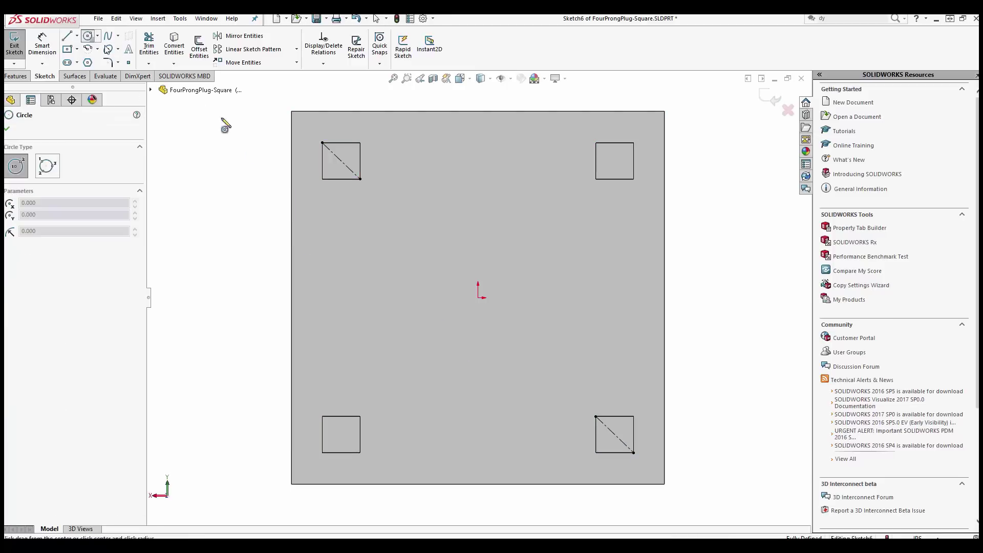
pyautogui.click(341, 161)
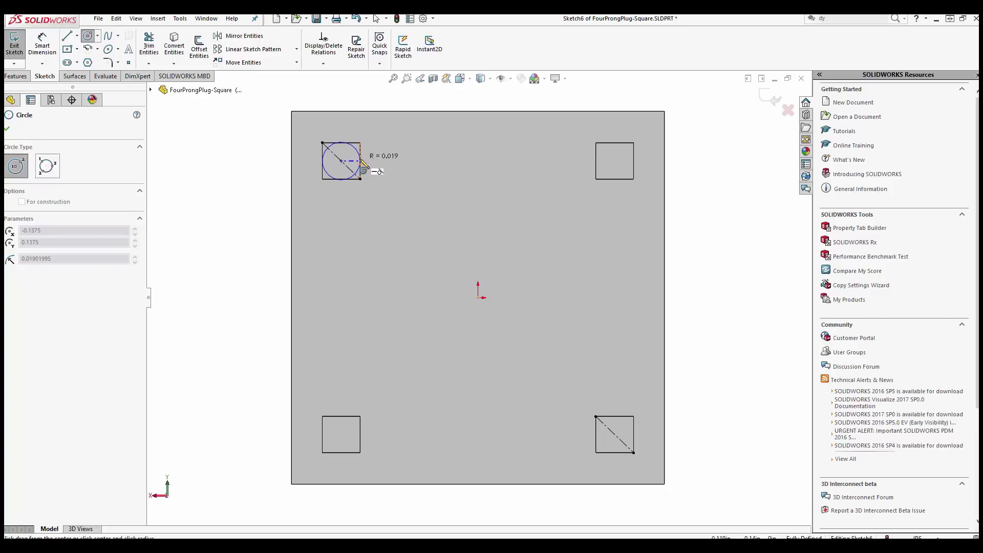
pyautogui.click(361, 162)
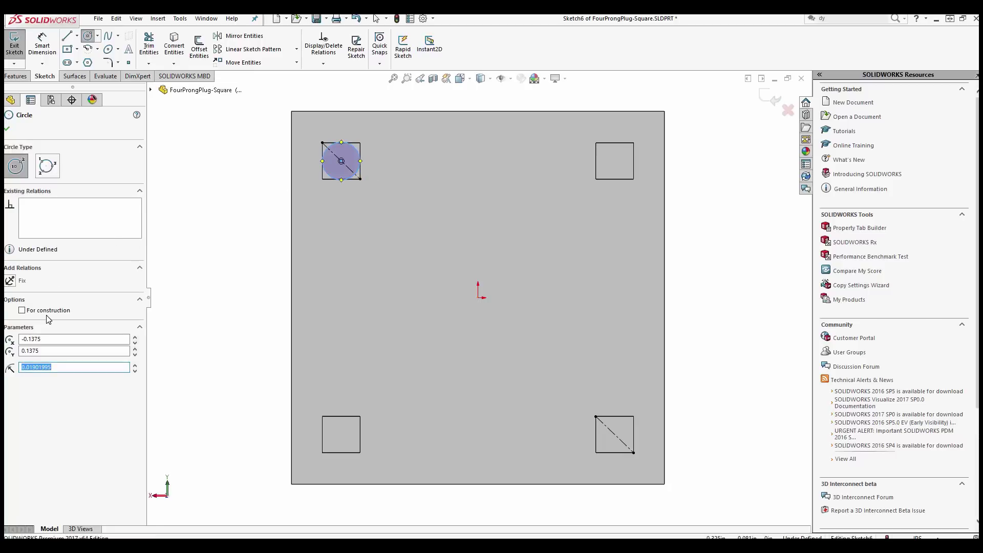
pyautogui.click(45, 314)
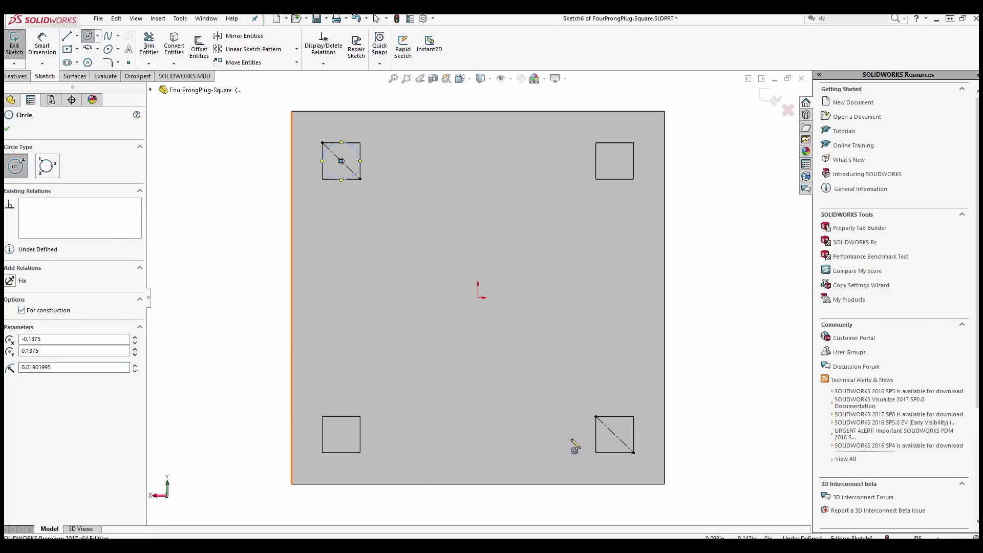
pyautogui.click(615, 434)
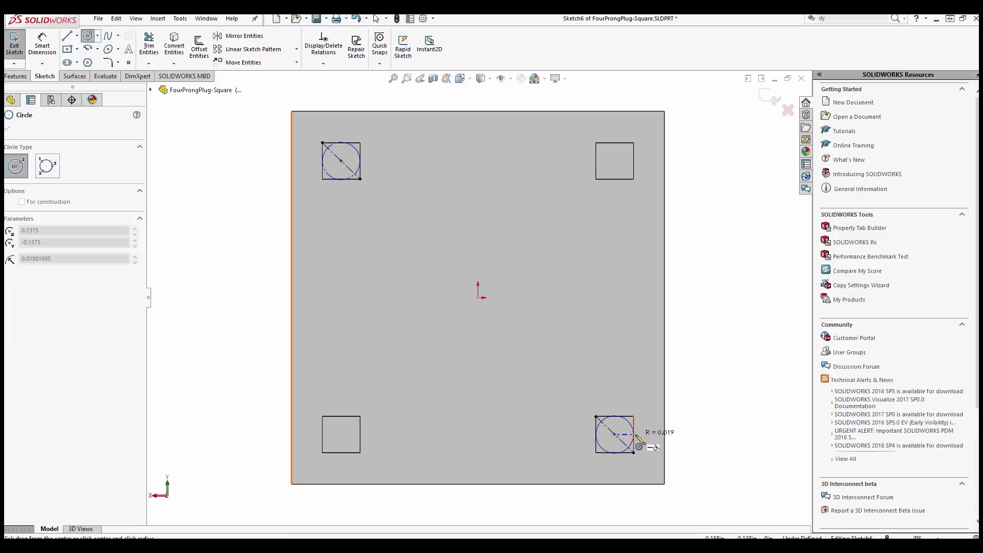
pyautogui.click(636, 436)
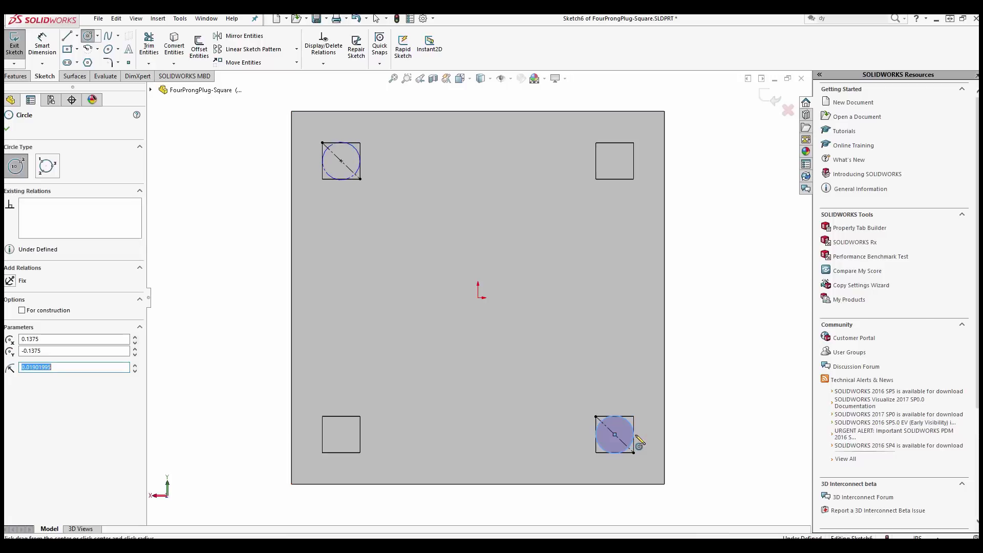
pyautogui.click(22, 311)
pyautogui.click(8, 128)
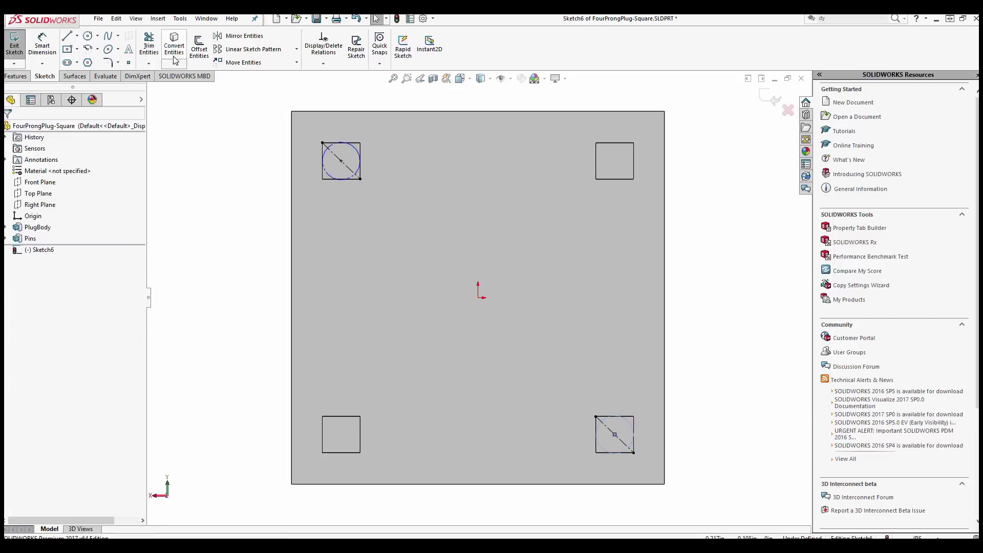
# Exit the sketch, then save and rebuild the plug part
pyautogui.click(14, 45)
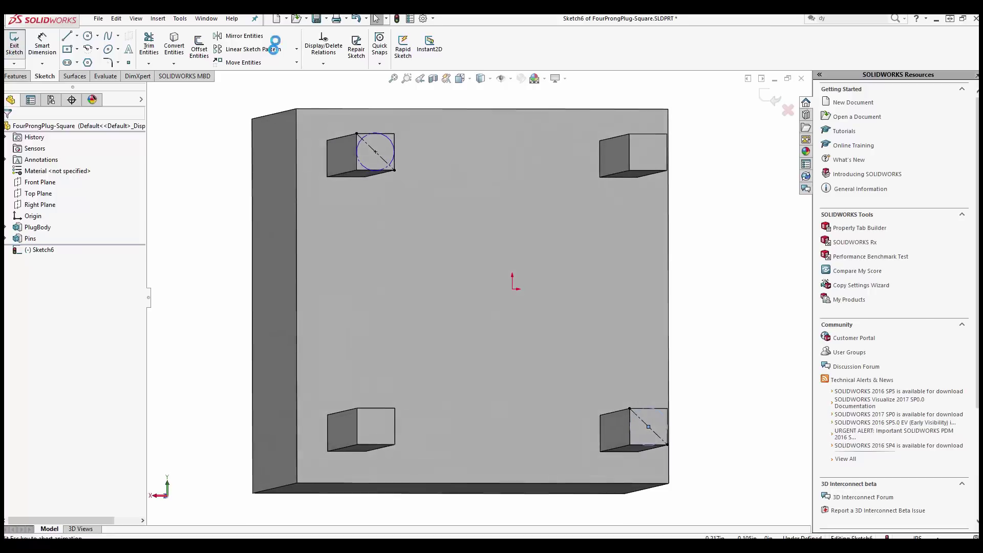
pyautogui.click(316, 19)
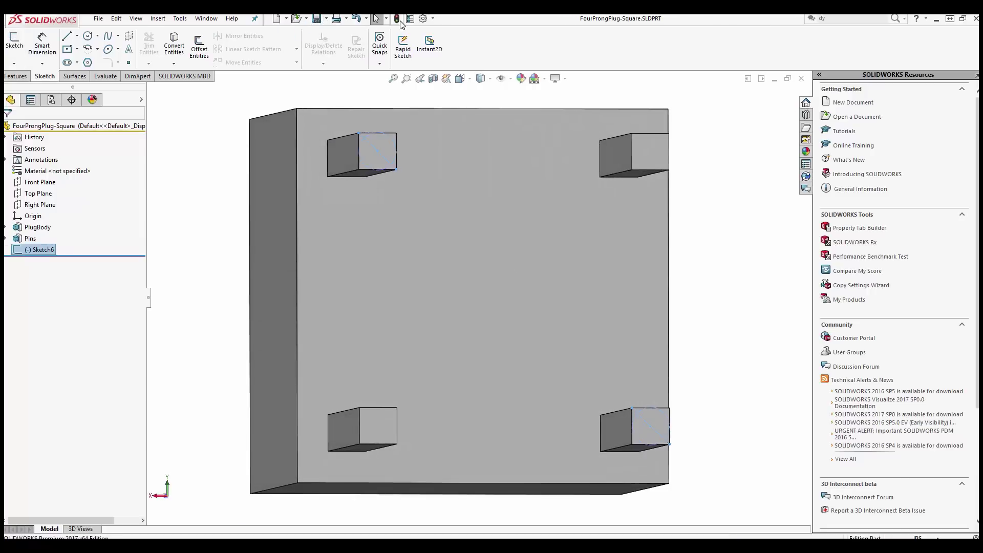
pyautogui.click(398, 19)
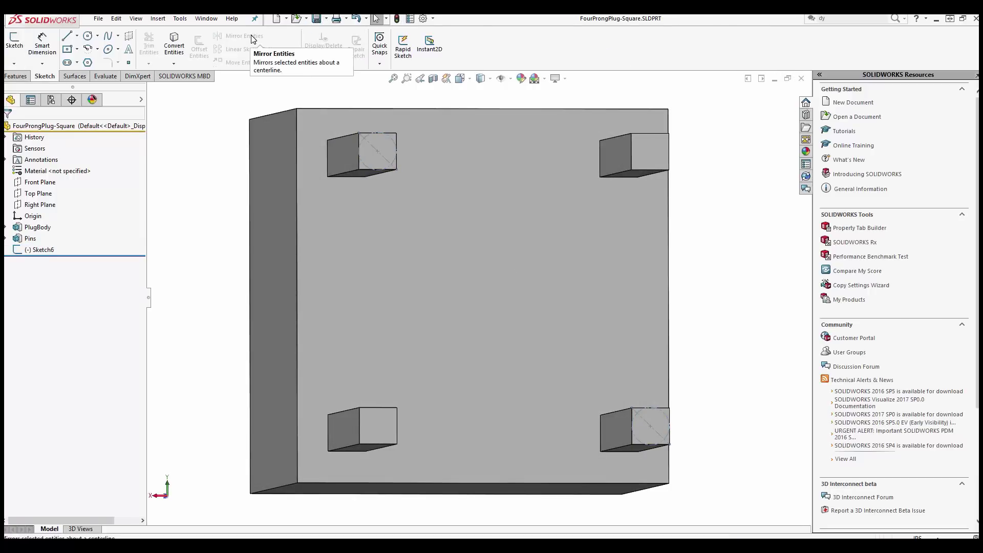
# In SimpleMatesDemo, mate a plate hole concentric to a prong sketch circle, anti-aligned (Concentric12)
pyautogui.hotkey('ctrl', 'Tab')
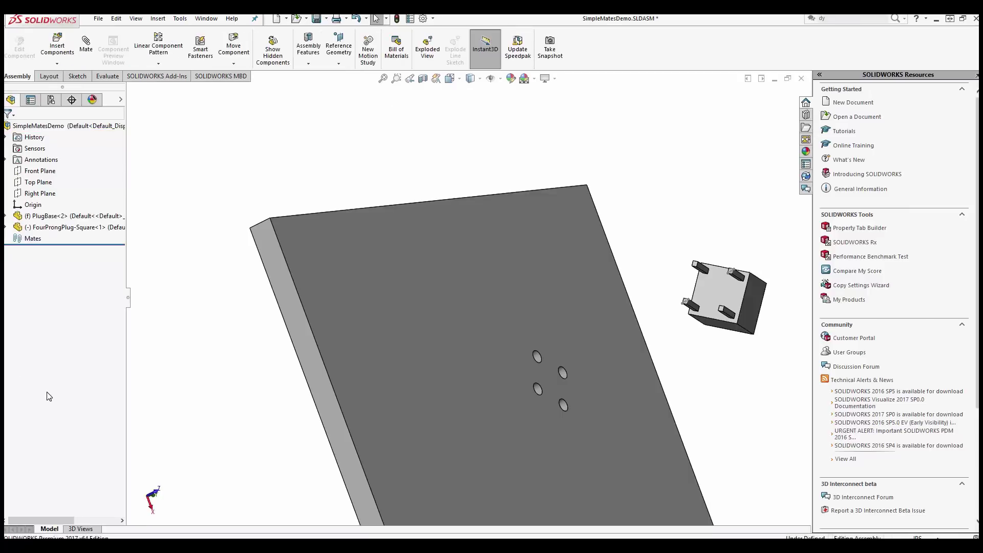
pyautogui.click(85, 45)
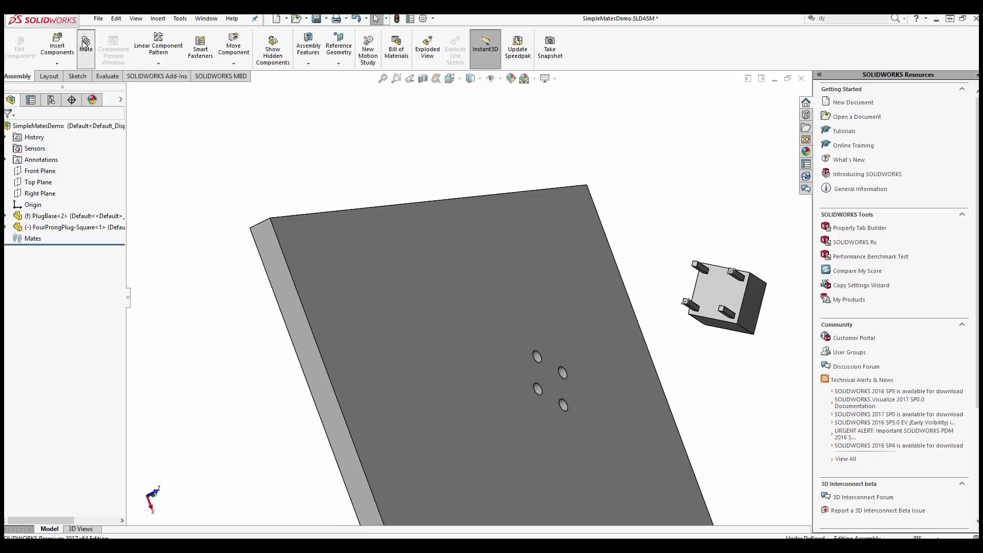
pyautogui.click(564, 373)
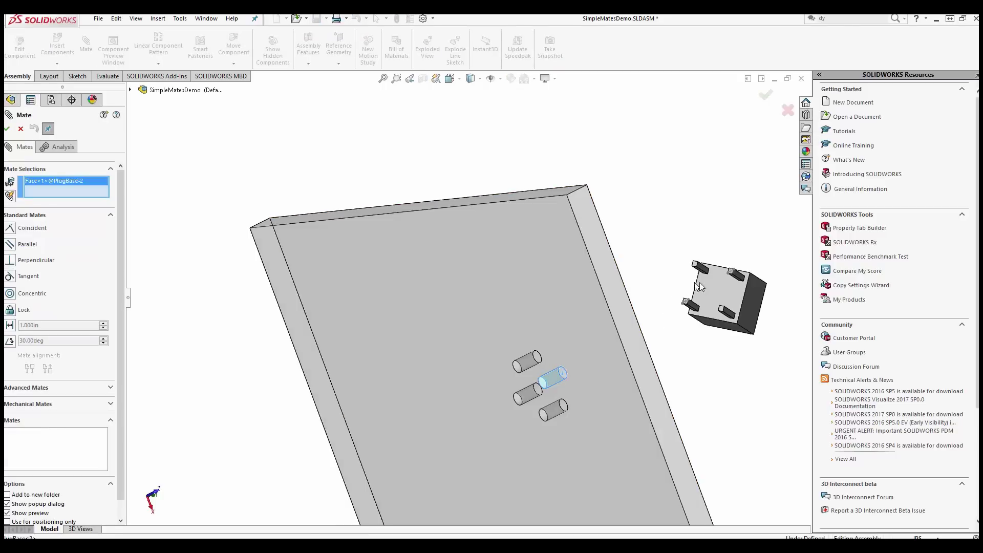
pyautogui.scroll(-5, 702, 284)
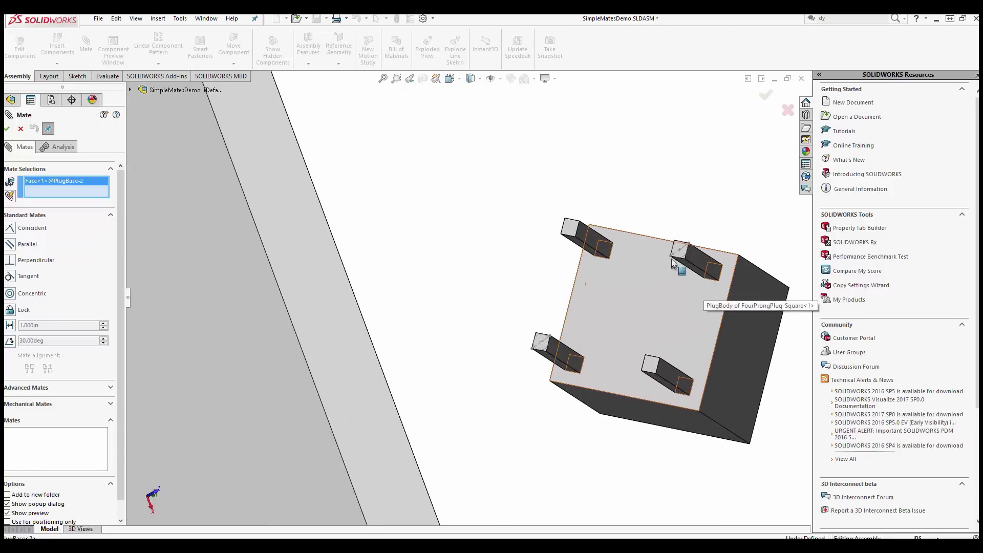
pyautogui.scroll(-5, 684, 255)
pyautogui.scroll(-1, 684, 255)
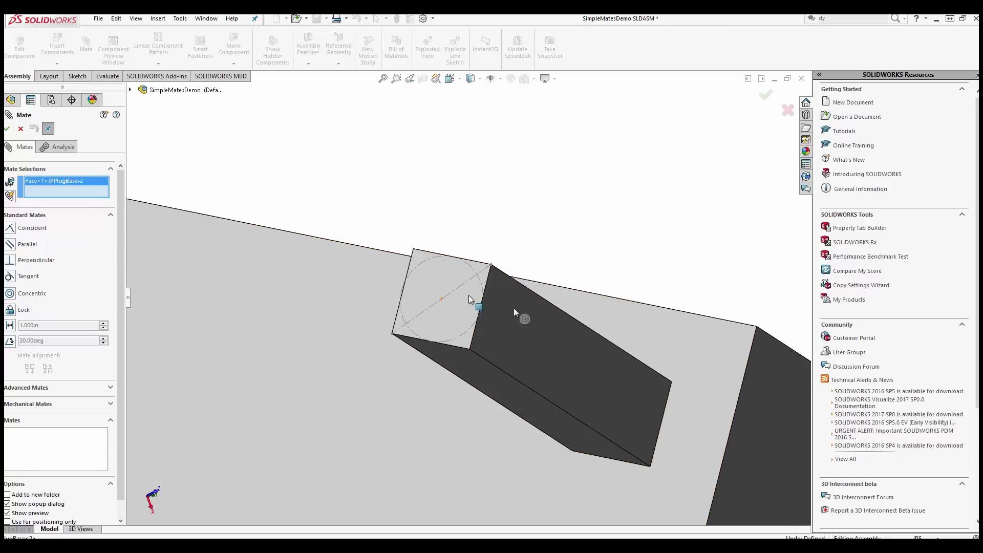
pyautogui.click(429, 261)
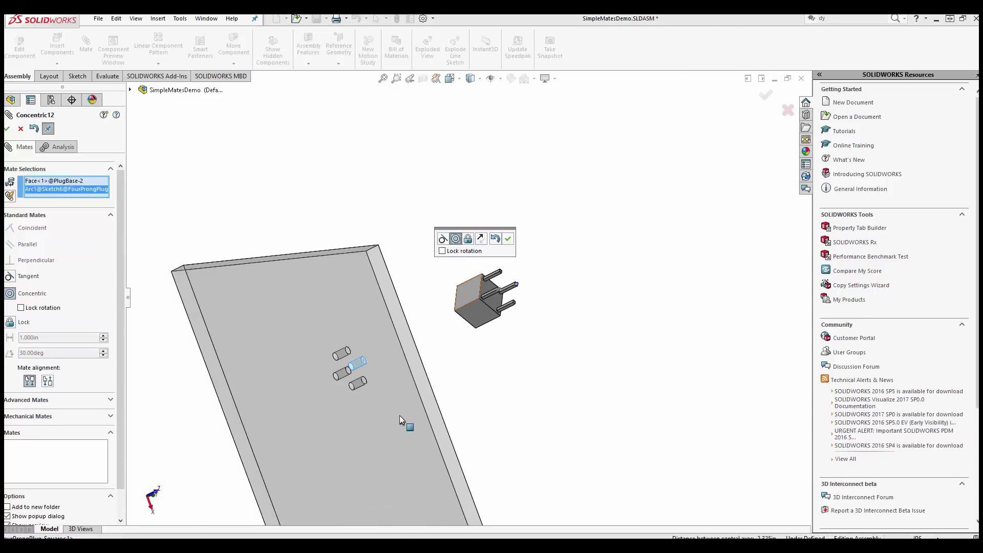
pyautogui.click(47, 383)
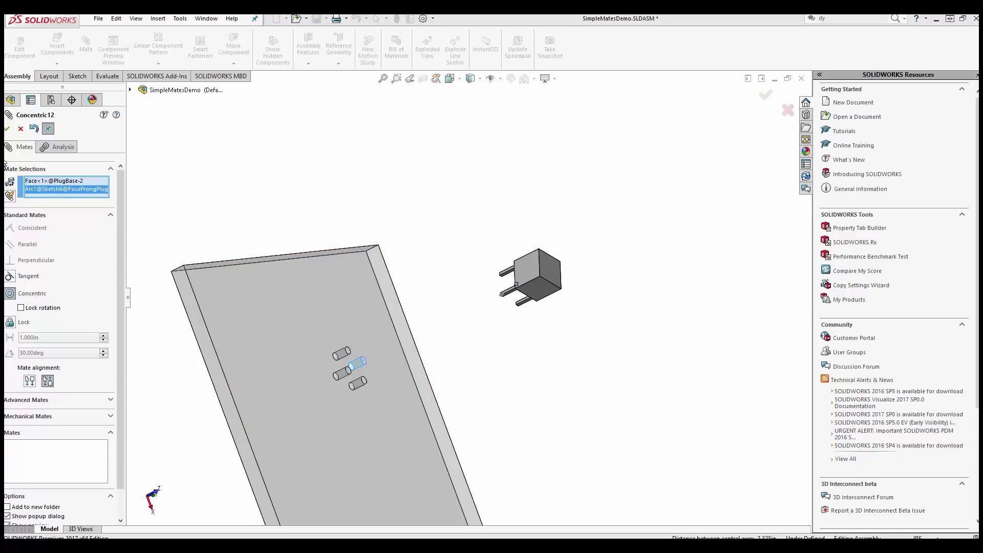
pyautogui.click(7, 131)
# Pair a second plate hole with Sketch6's Arc2 as concentric mate Concentric13
pyautogui.scroll(-3, 351, 379)
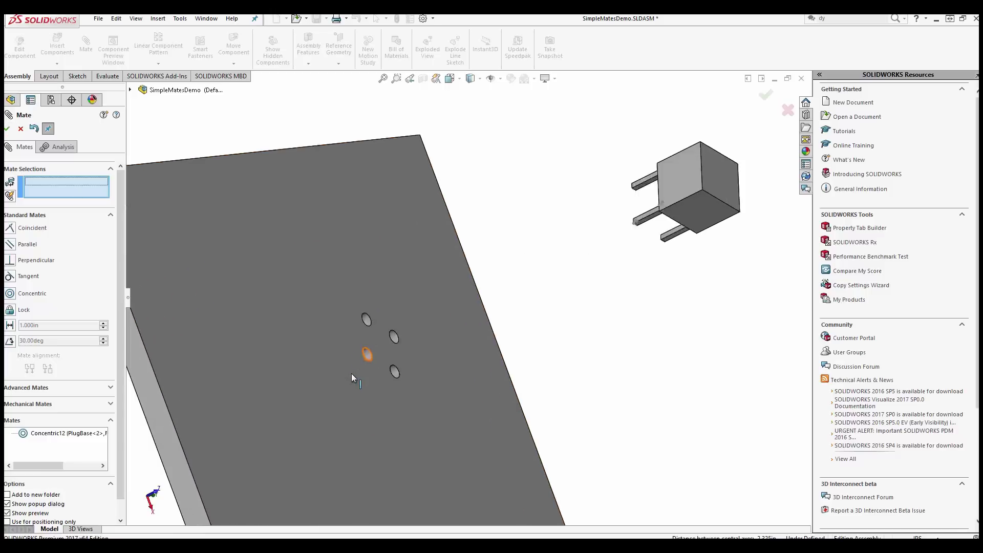
pyautogui.scroll(-4, 351, 378)
pyautogui.click(431, 297)
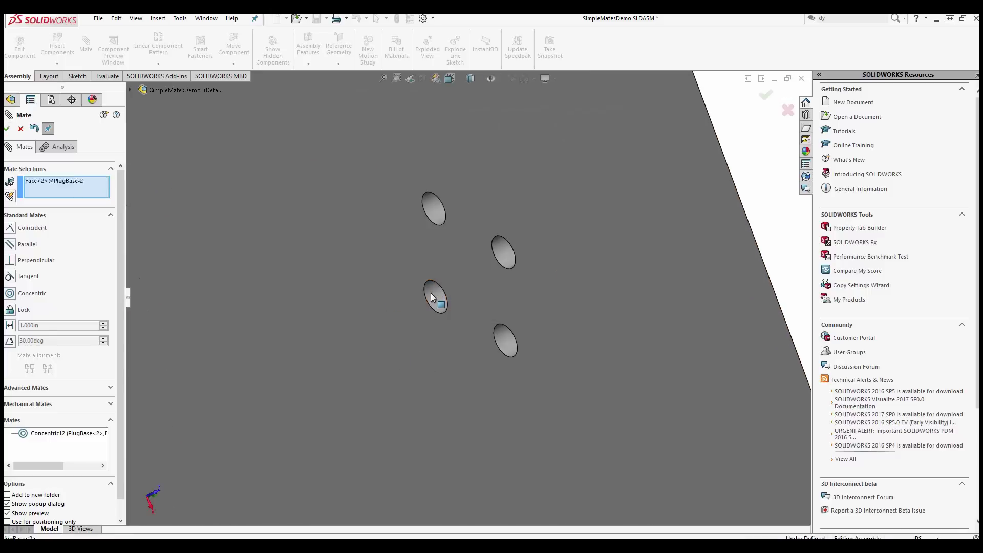
pyautogui.scroll(8, 435, 308)
pyautogui.moveTo(522, 298); pyautogui.dragTo(607, 256, button='middle')
pyautogui.scroll(-3, 514, 270)
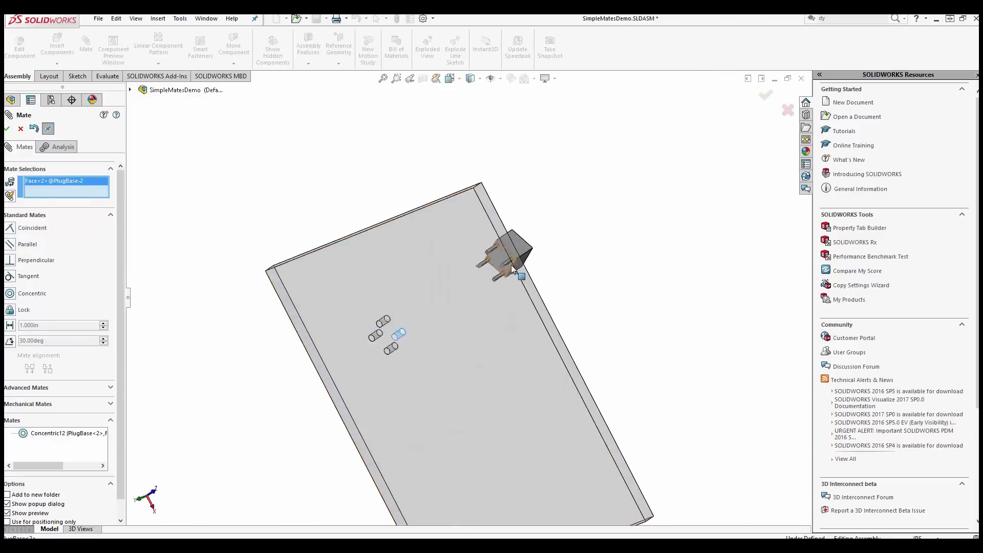
pyautogui.scroll(-8, 514, 270)
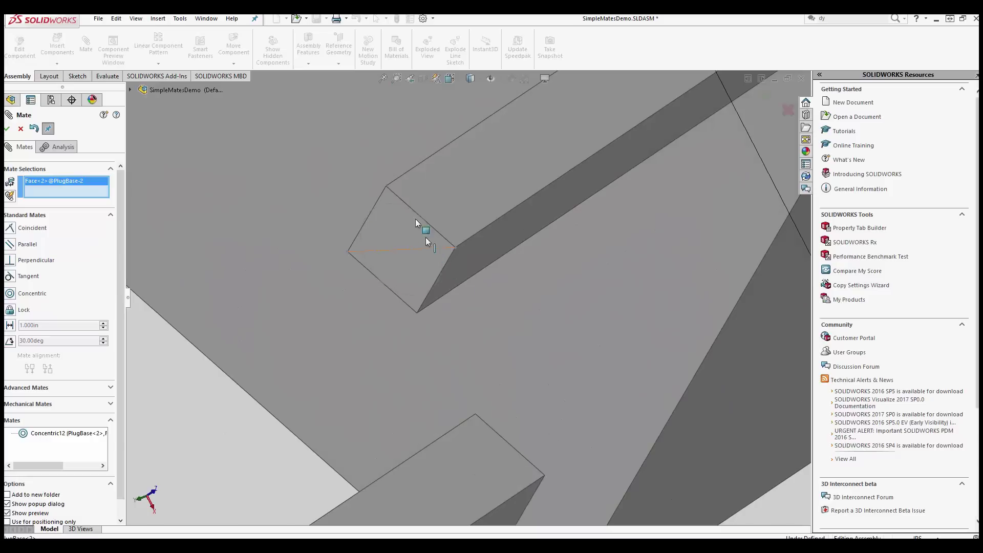
pyautogui.click(396, 206)
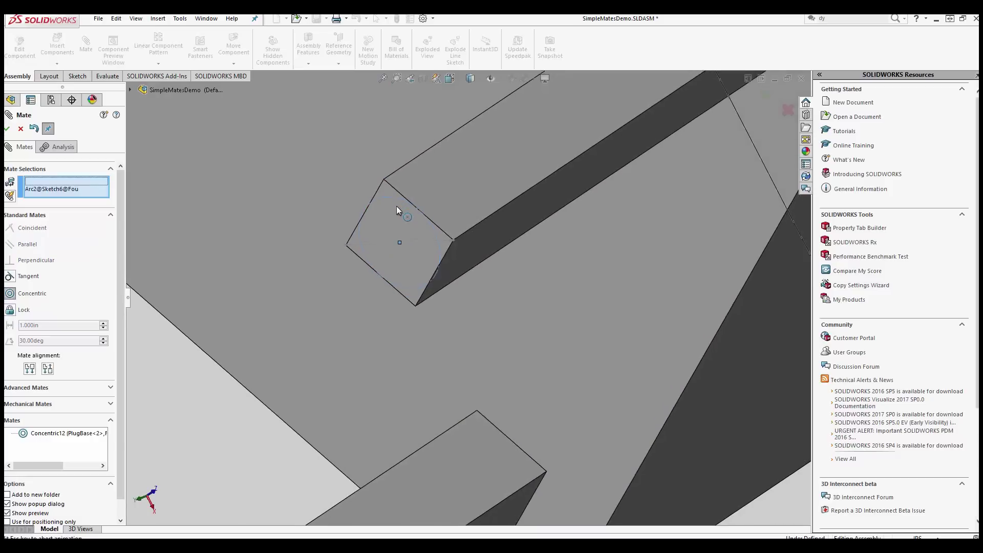
pyautogui.scroll(5, 417, 296)
pyautogui.click(386, 185)
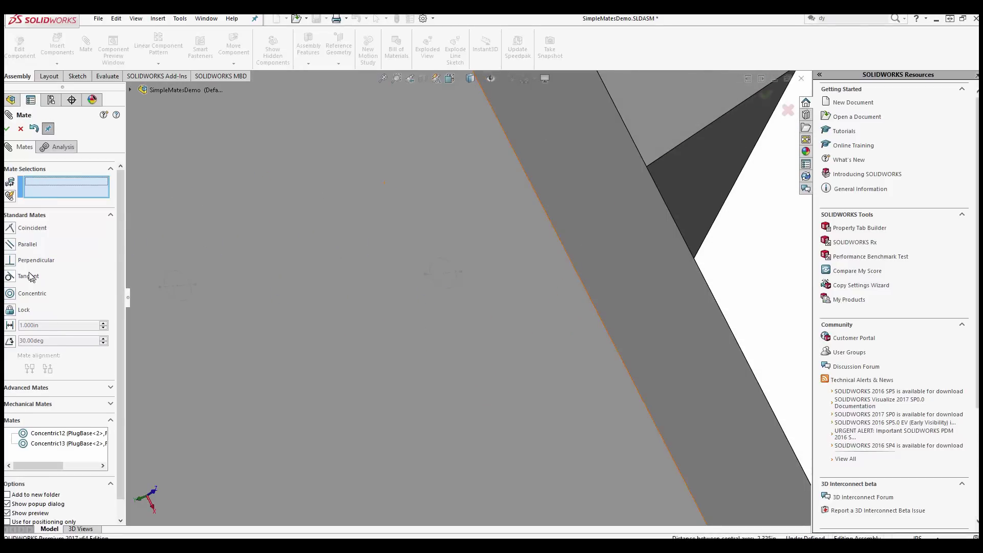
# Add a 0.05 in distance mate between the base plate face and plug face, then orbit to check
pyautogui.click(10, 325)
pyautogui.scroll(6, 169, 360)
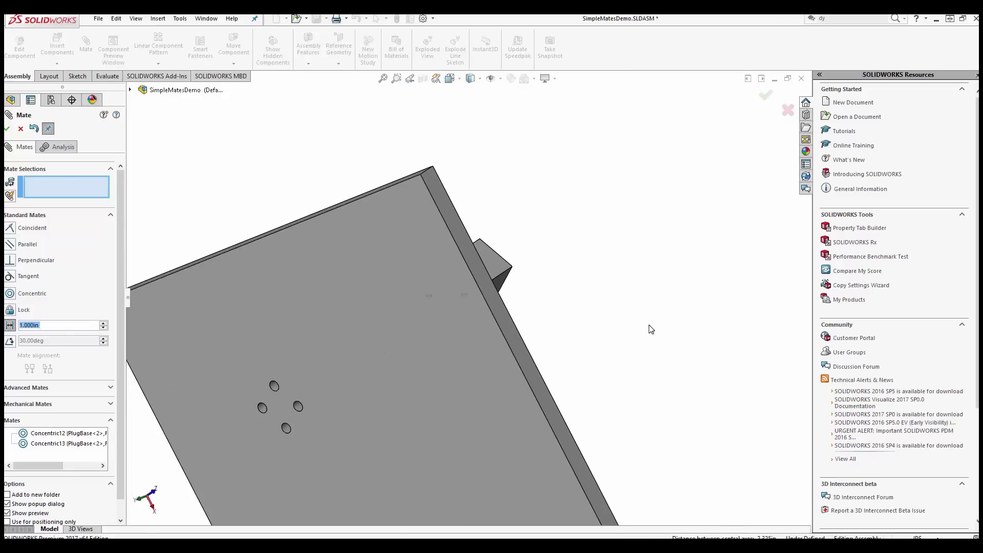
pyautogui.moveTo(650, 329); pyautogui.dragTo(587, 306, button='middle')
pyautogui.click(586, 305)
pyautogui.moveTo(373, 346); pyautogui.dragTo(691, 282, button='middle')
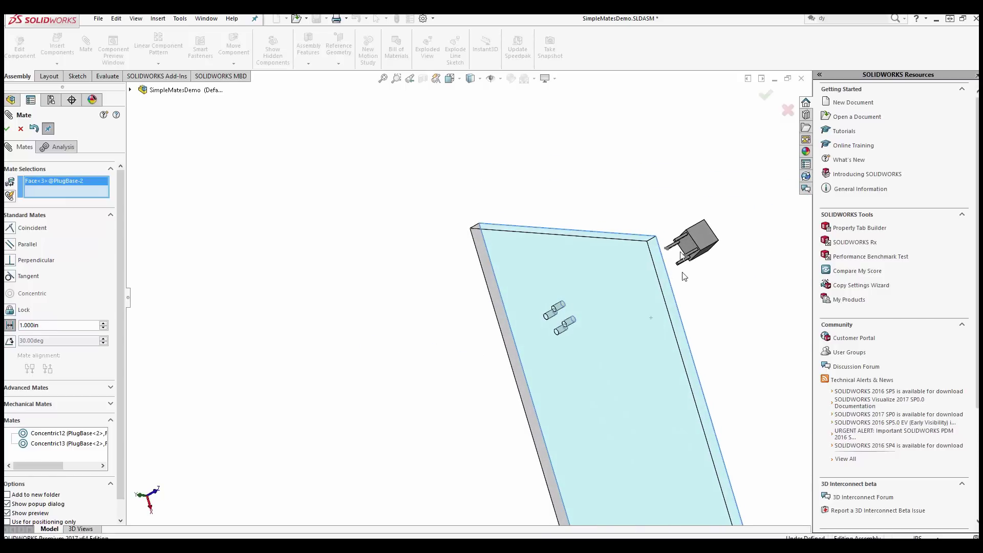
pyautogui.scroll(5, 702, 247)
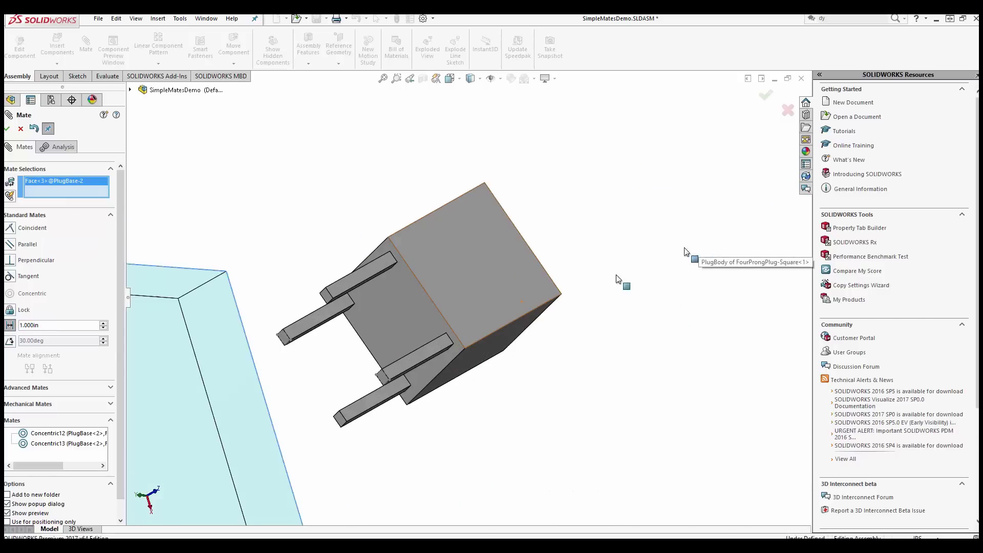
pyautogui.click(404, 323)
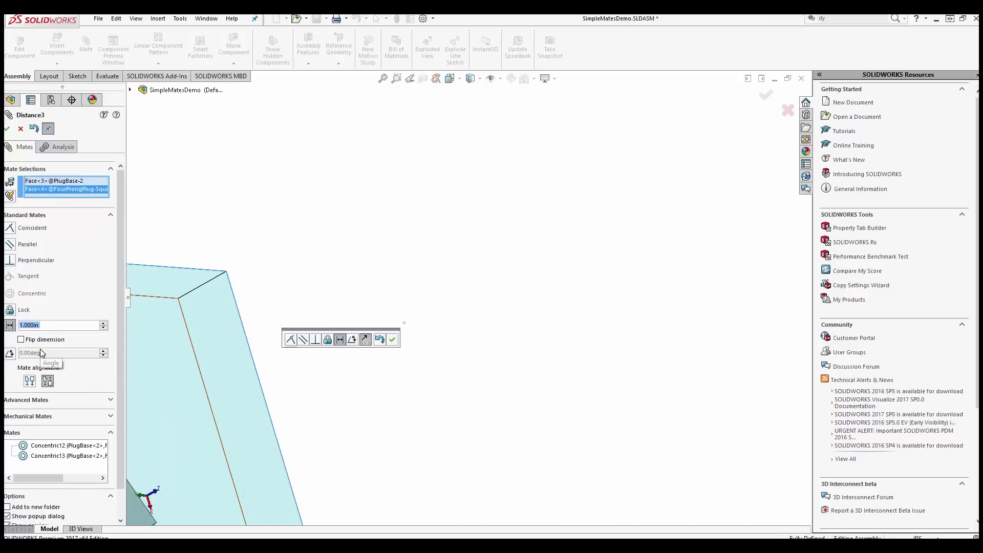
pyautogui.write('.05')
pyautogui.press('Return')
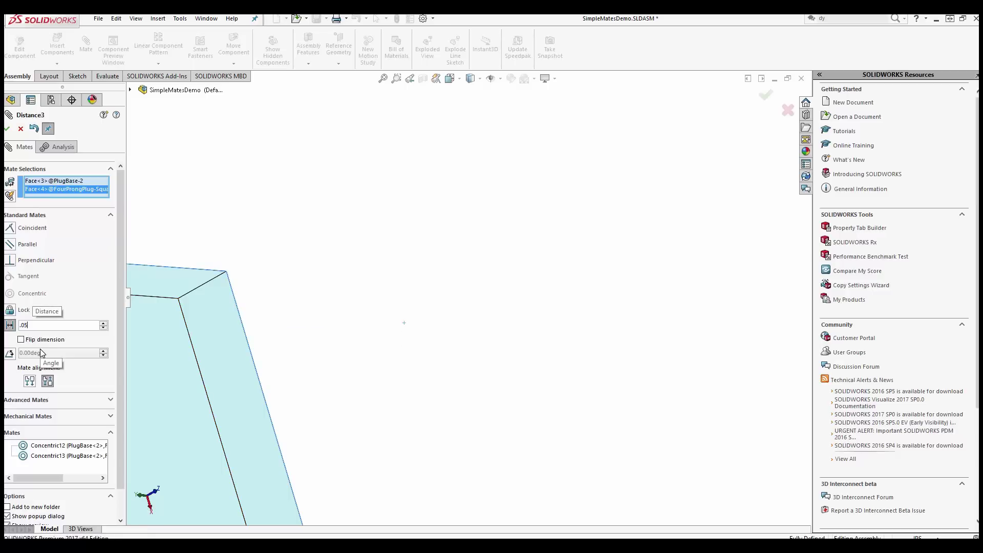
pyautogui.moveTo(384, 304); pyautogui.dragTo(416, 306, button='middle')
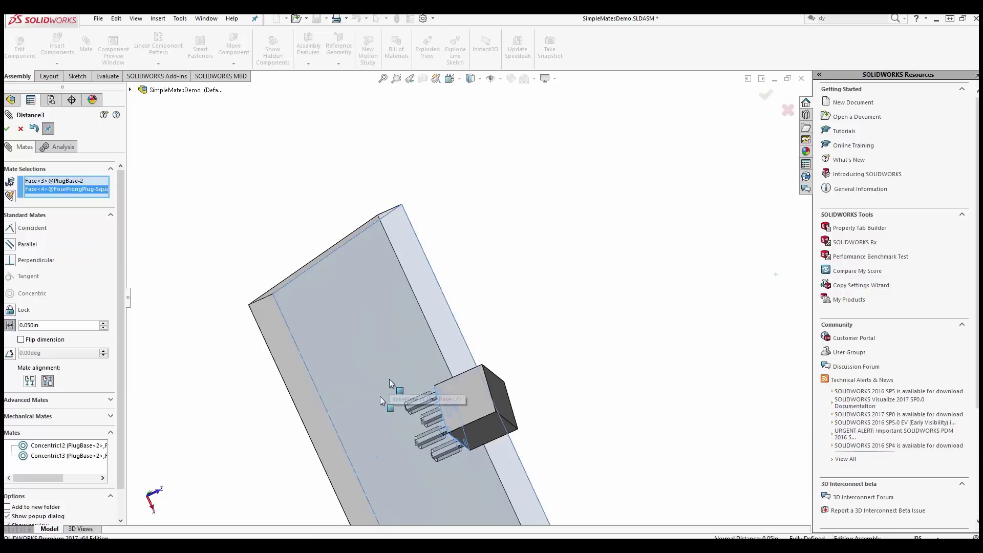
pyautogui.moveTo(298, 462); pyautogui.dragTo(311, 390, button='middle')
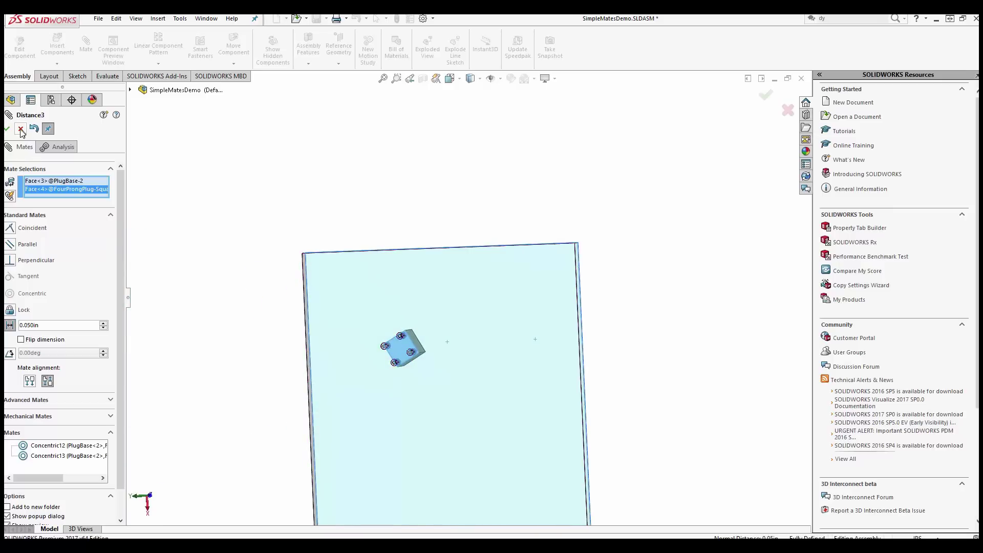